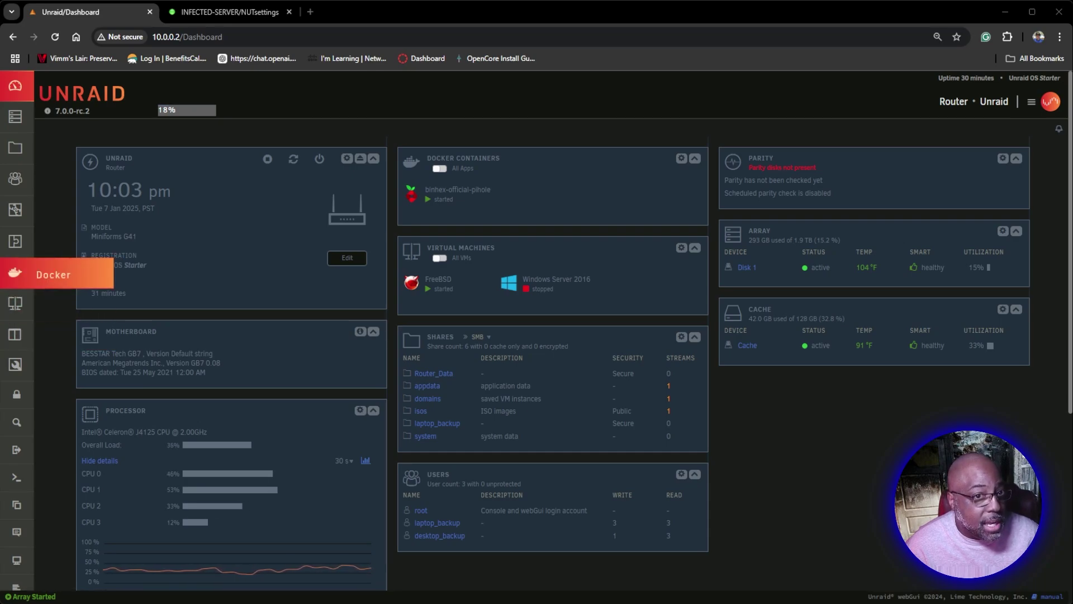
Search the community applications for "nut" to locate the Network UPS Tools plugin.
click(43, 334)
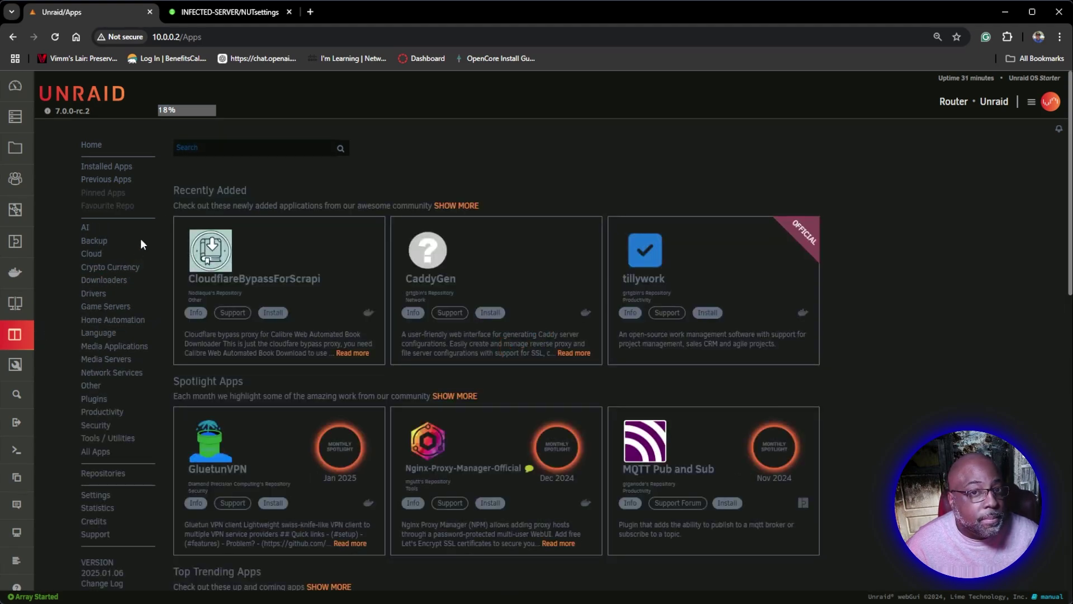
text(nut)
click(335, 172)
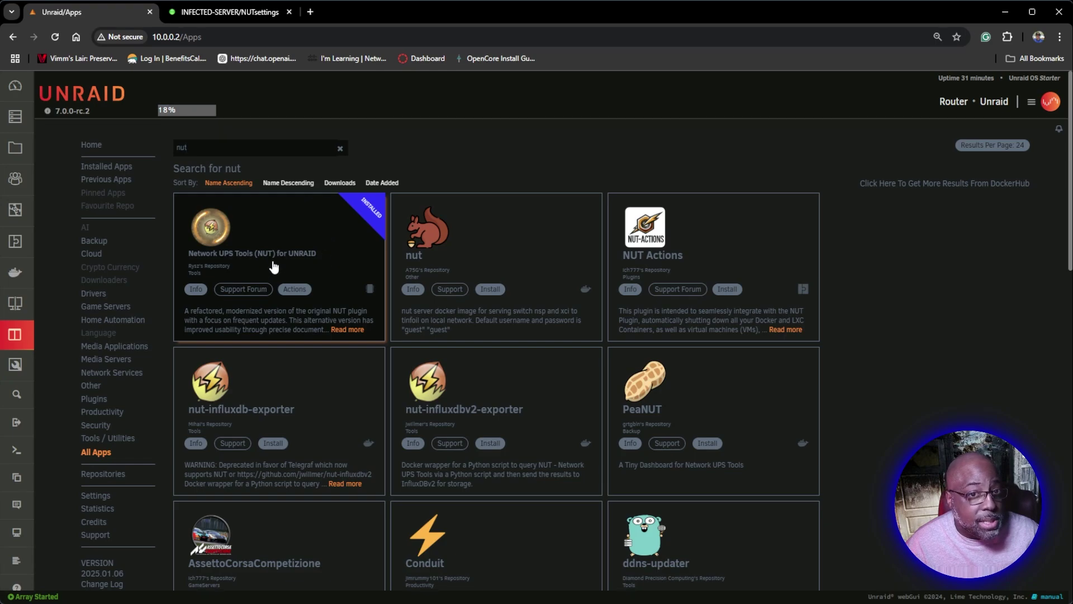
Open the NUT settings of the Router server and set the time on battery before shutdown to 10 minutes.
click(12, 215)
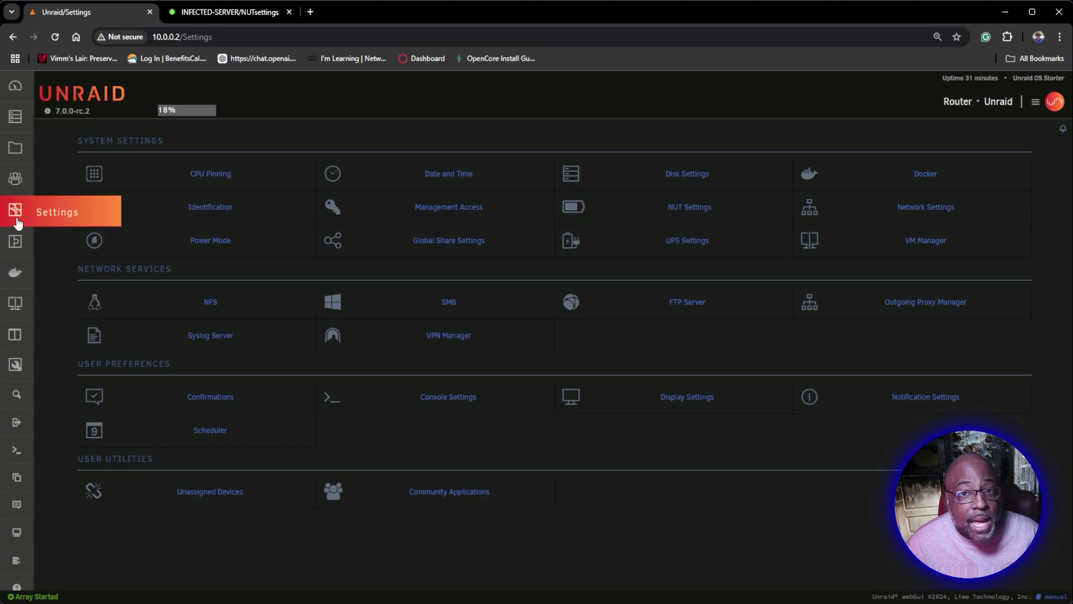
click(678, 210)
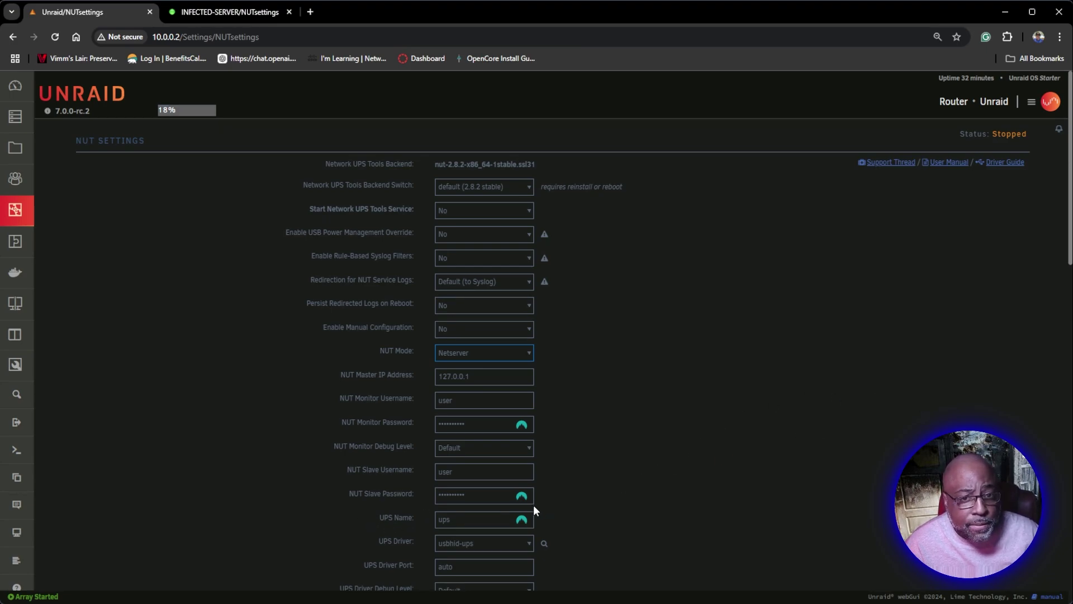
scroll(533, 505, down, 1)
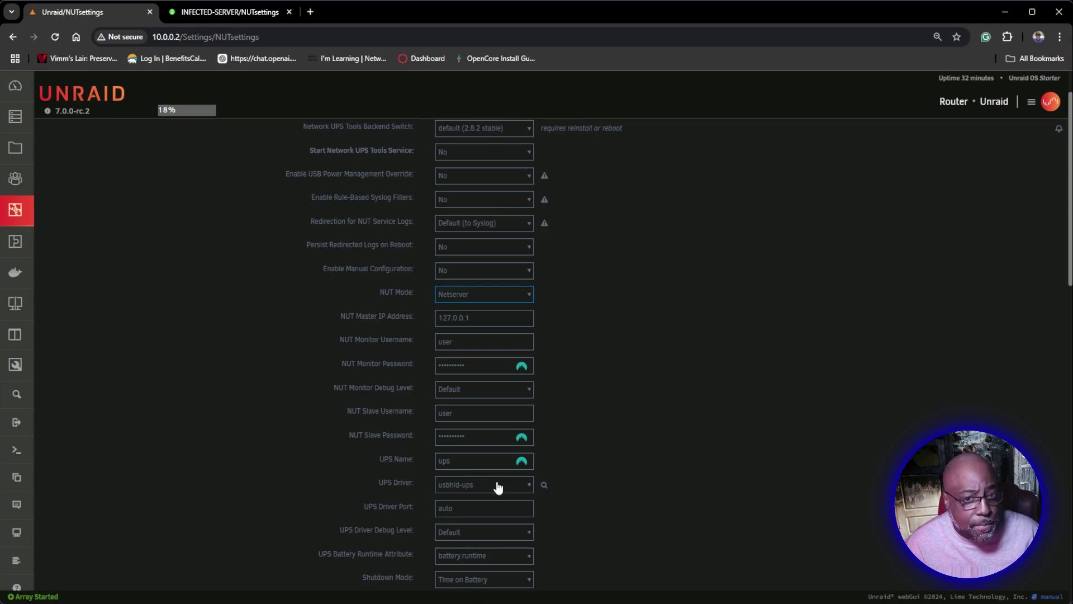
scroll(367, 500, down, 1)
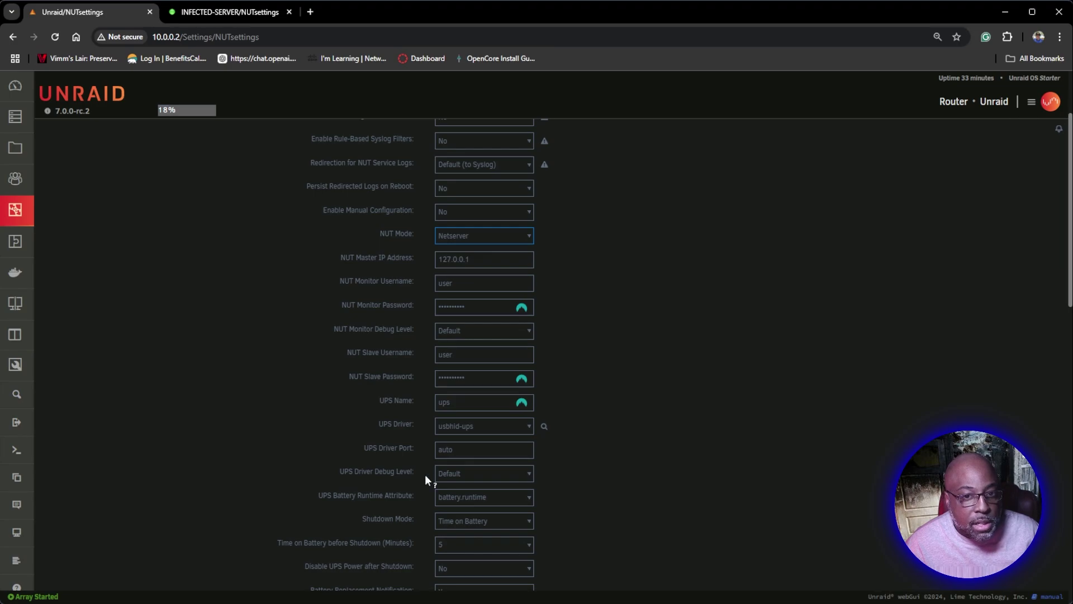
scroll(311, 506, down, 1)
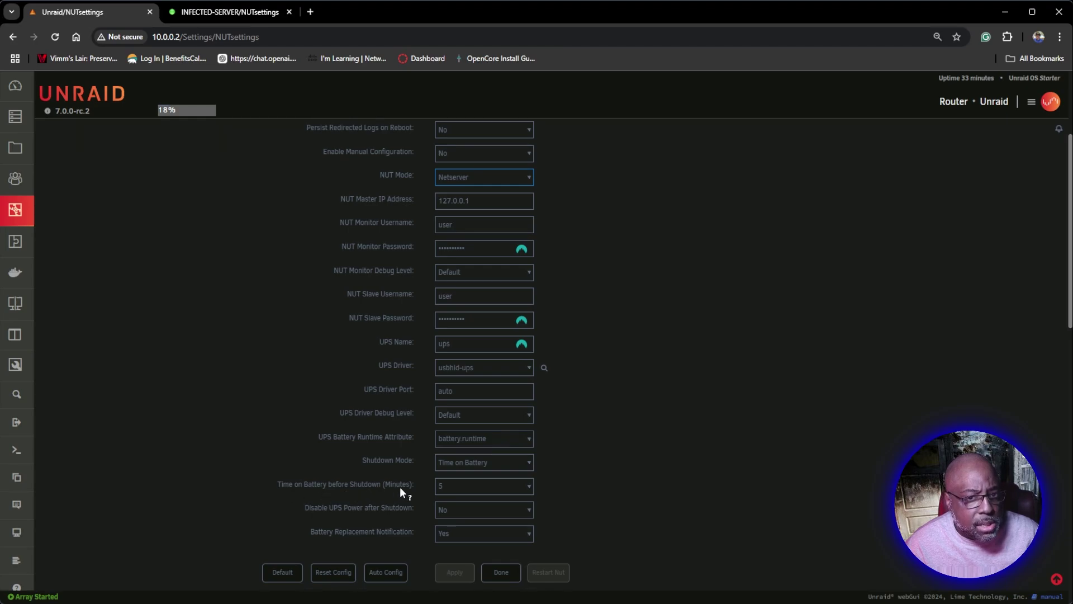
click(501, 492)
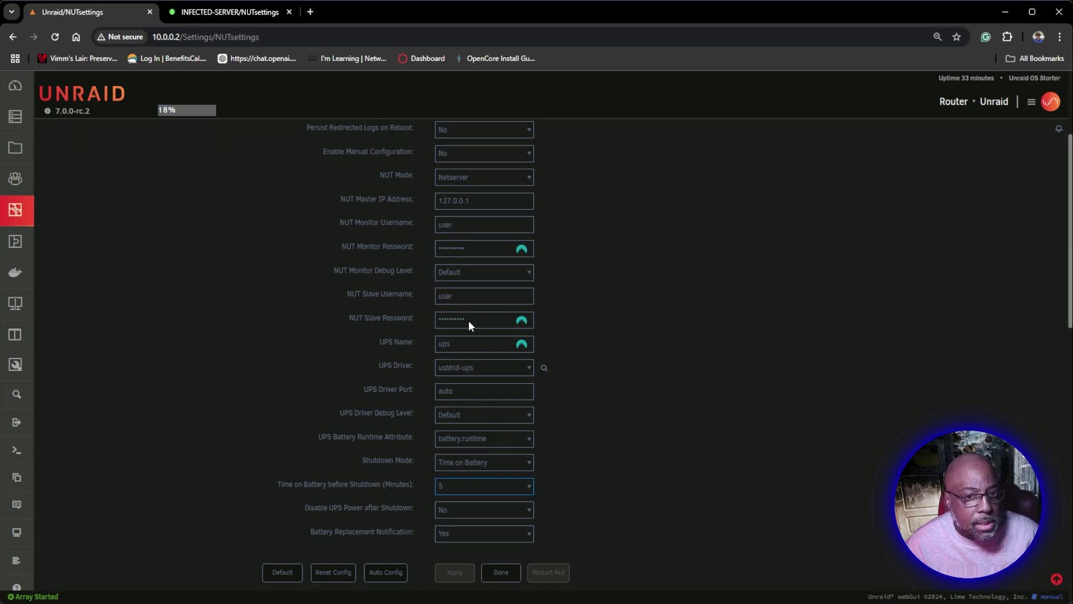
key(Down)
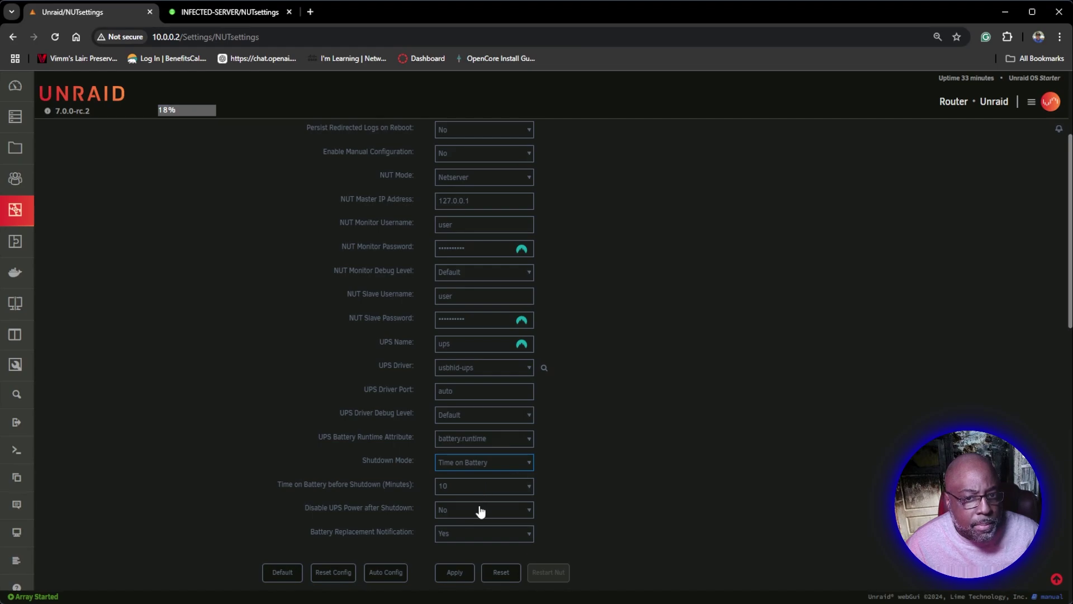
Set the shutdown mode to Battery Level with shutdown at 10%, apply the NUT settings, and decline saving the login details.
click(487, 479)
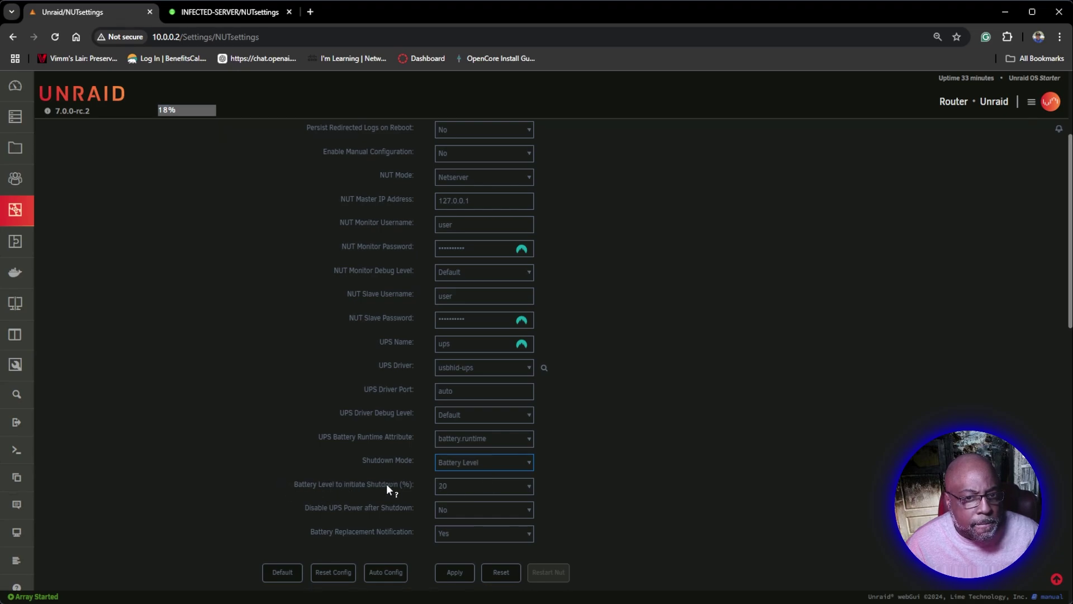
click(528, 492)
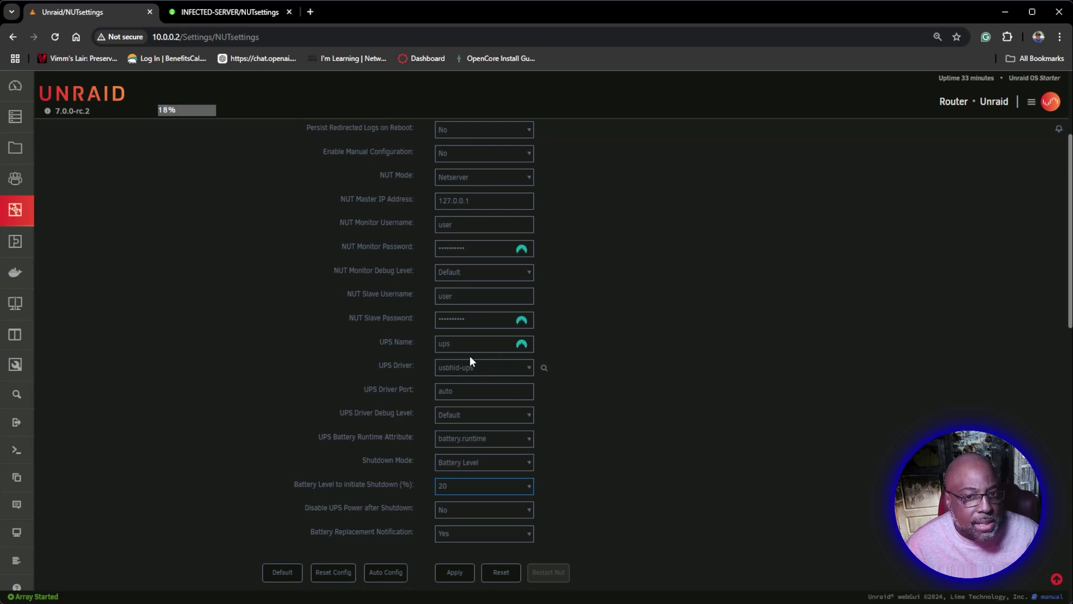
key(Up)
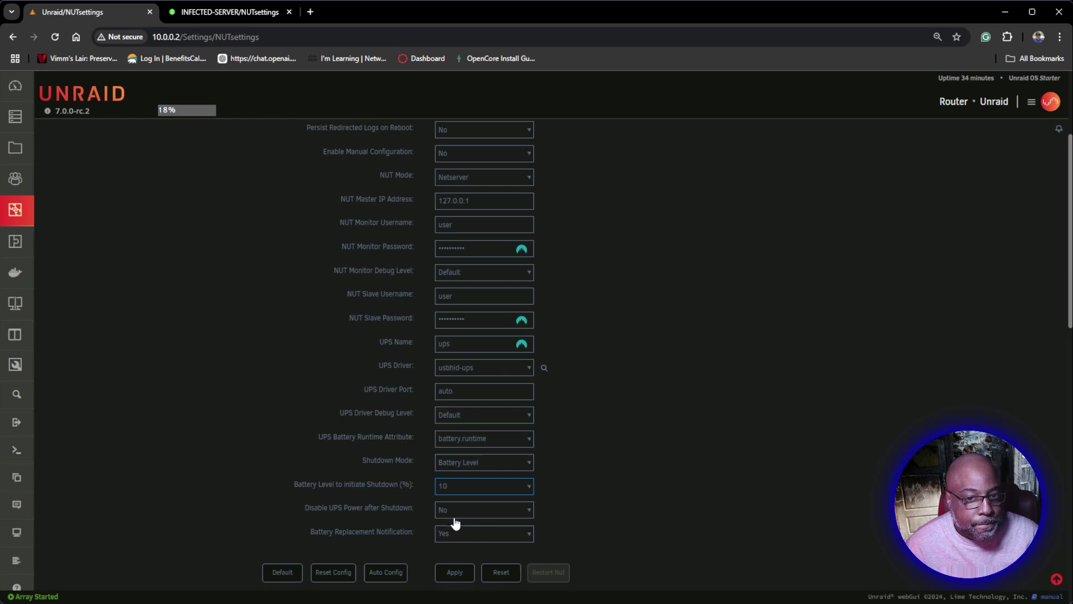
click(459, 571)
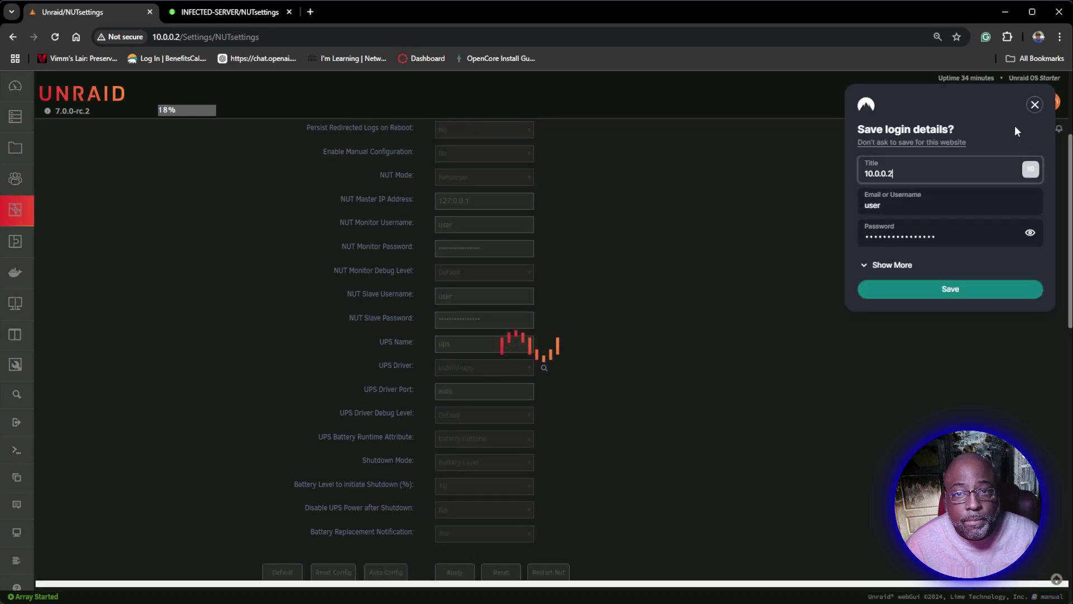
click(1035, 106)
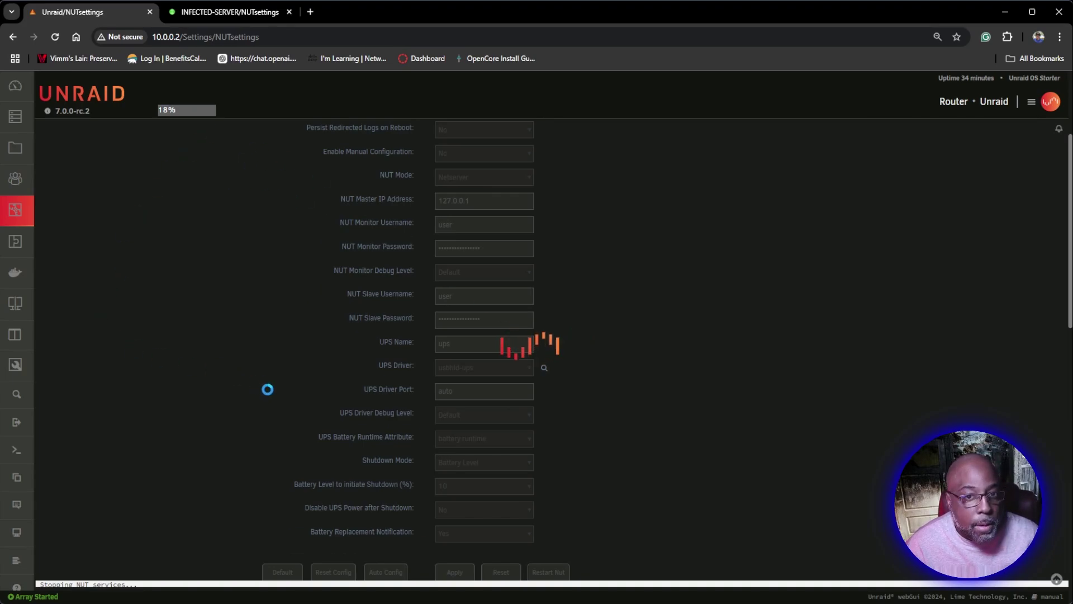
On INFECTED-SERVER, set the Network UPS Tools backend to default (2.8.2 stable) and apply the NUT settings.
click(252, 14)
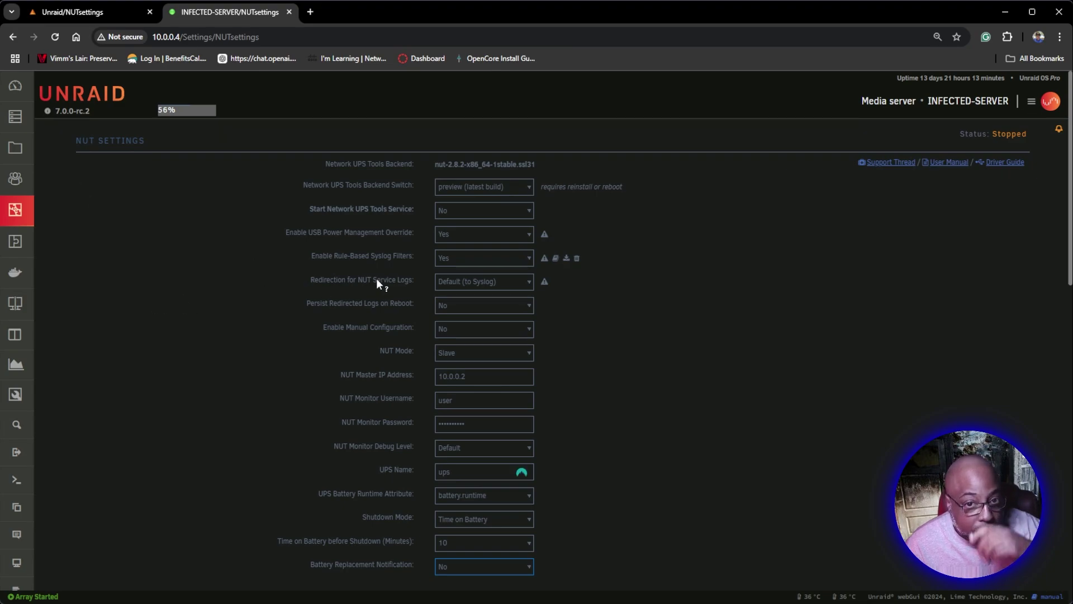
click(528, 190)
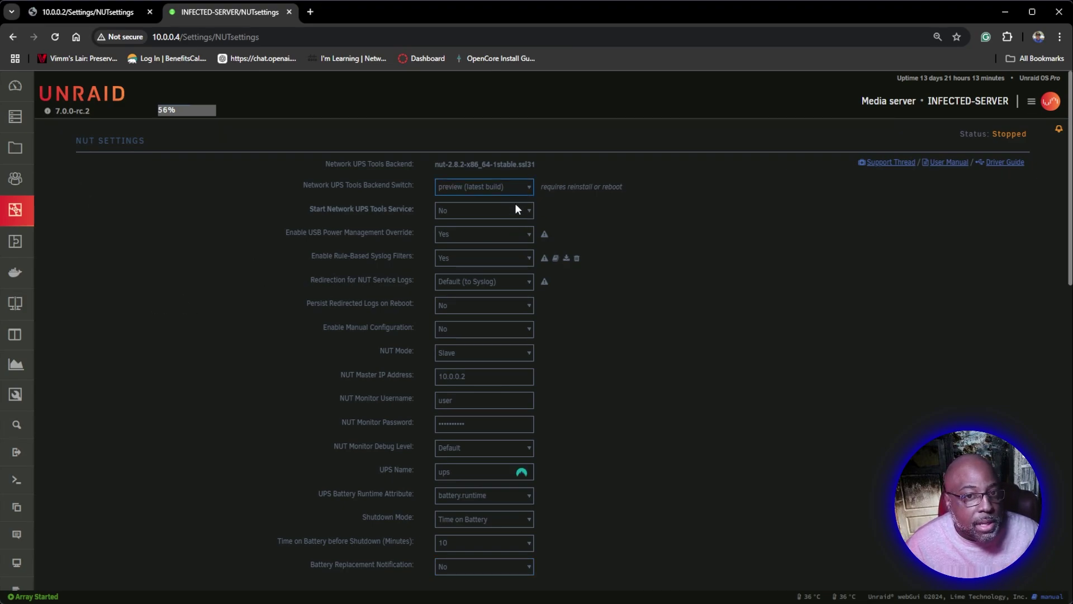
click(510, 217)
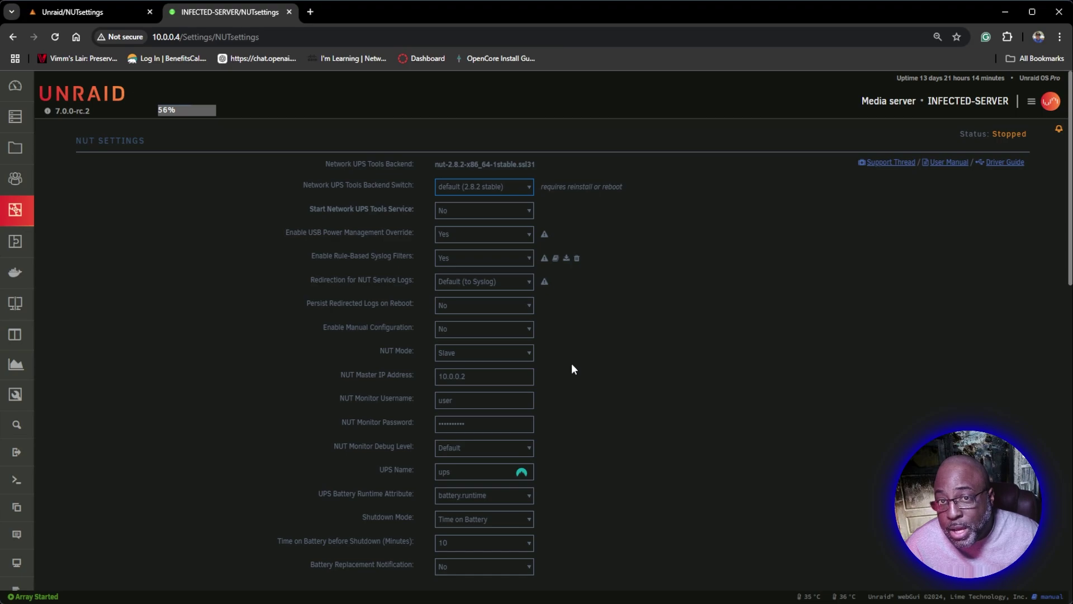
scroll(698, 355, down, 3)
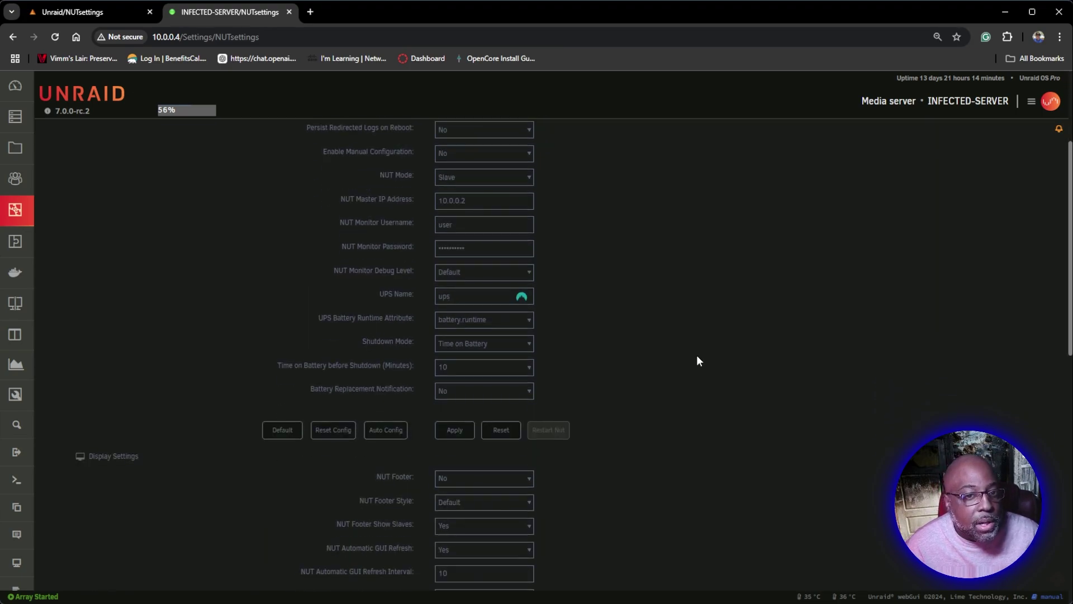
click(467, 432)
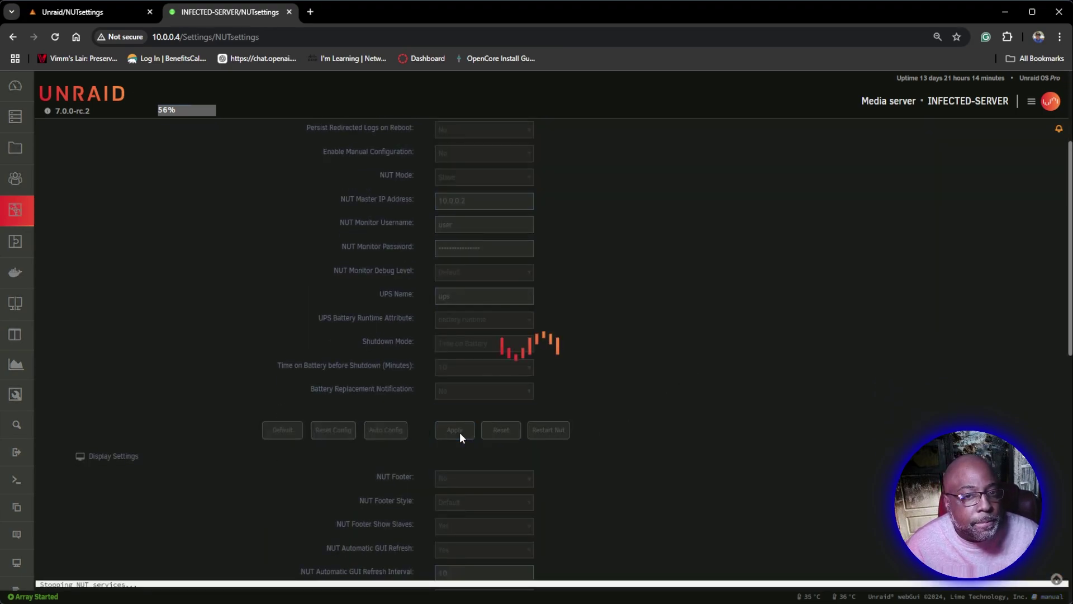
On the Router server at 10.0.0.2, set Start Network UPS Tools Service to Yes and apply the settings.
click(91, 22)
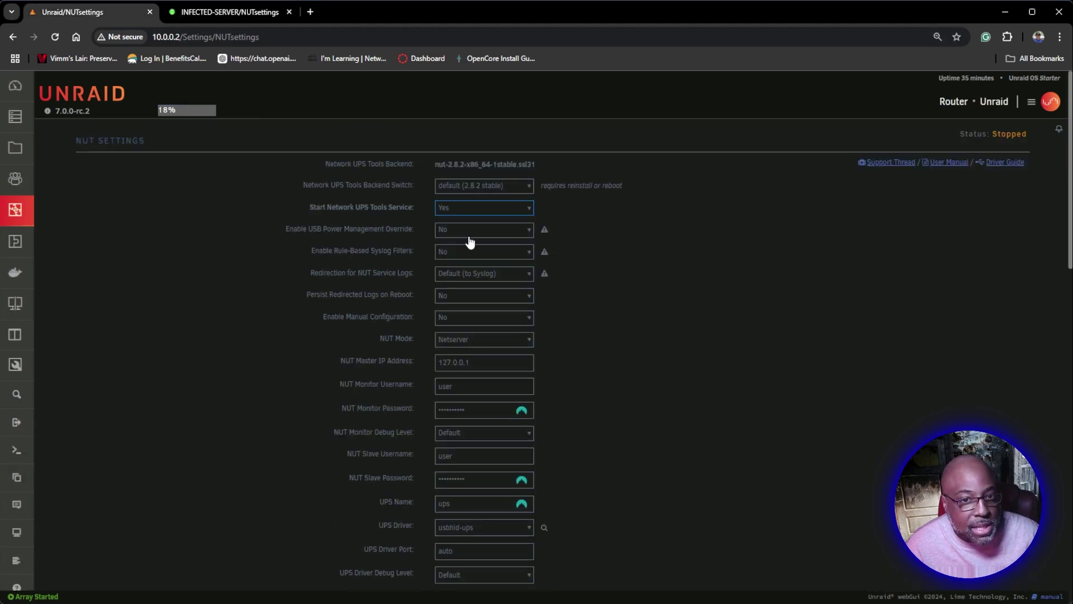
click(441, 213)
click(445, 229)
scroll(562, 227, down, 5)
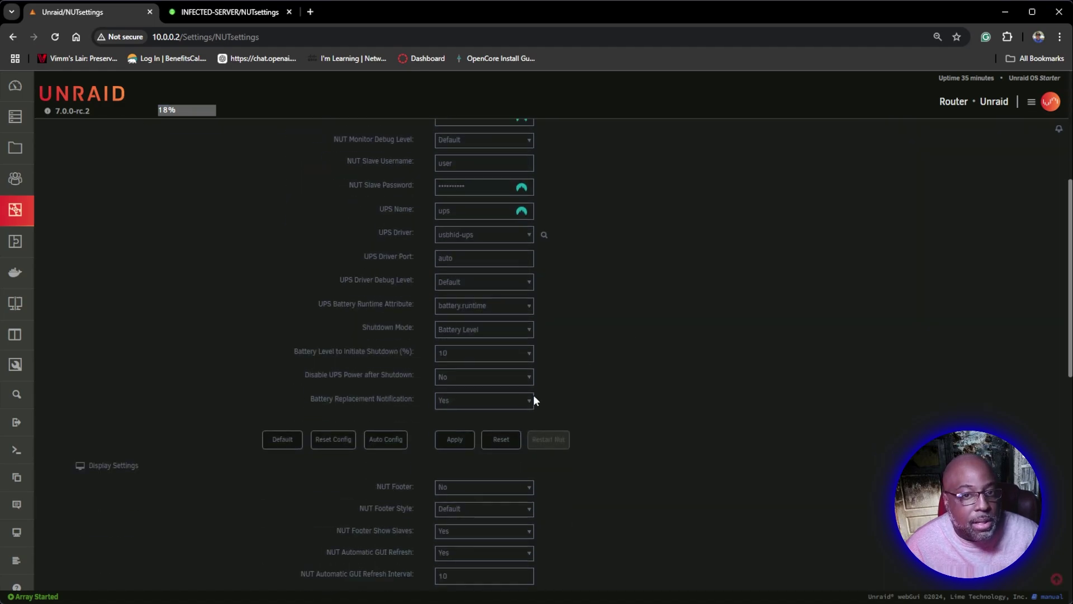
click(454, 441)
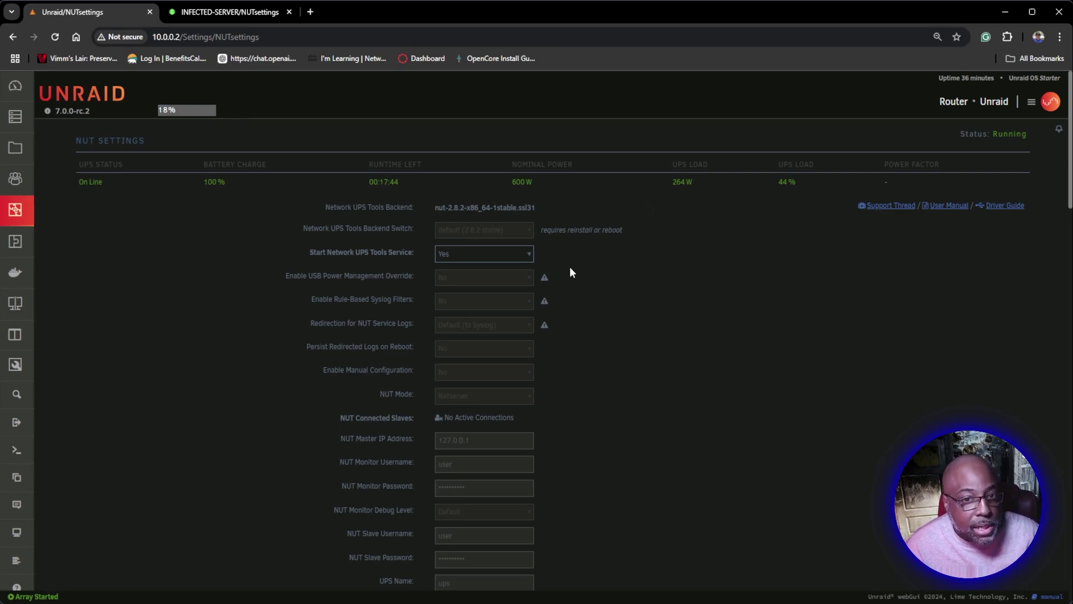
scroll(570, 255, down, 4)
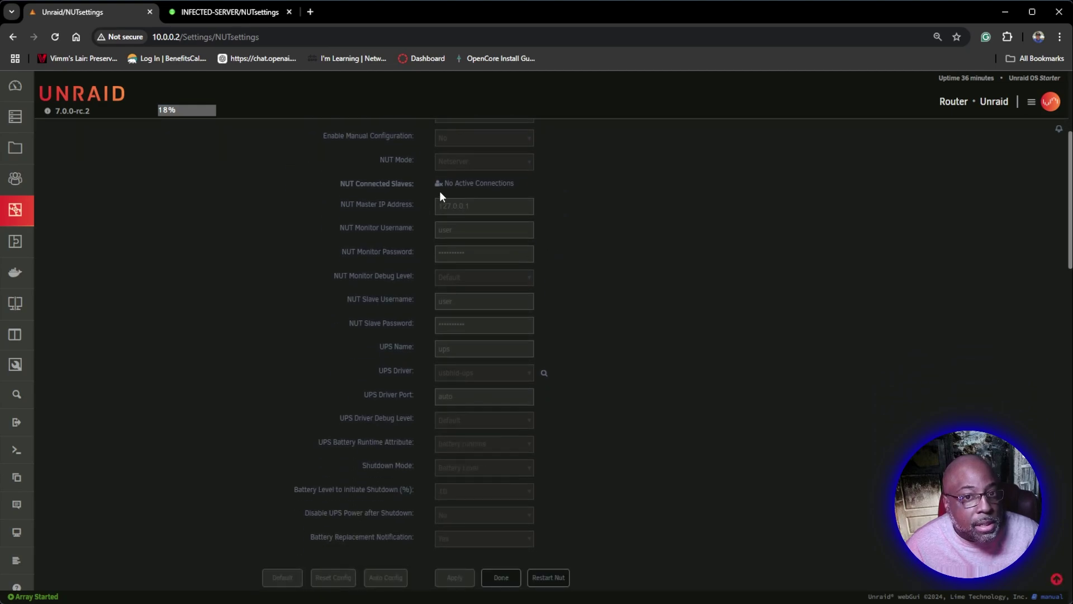
On INFECTED-SERVER at 10.0.0.4, set Start Network UPS Tools Service to Yes and apply the settings.
click(227, 12)
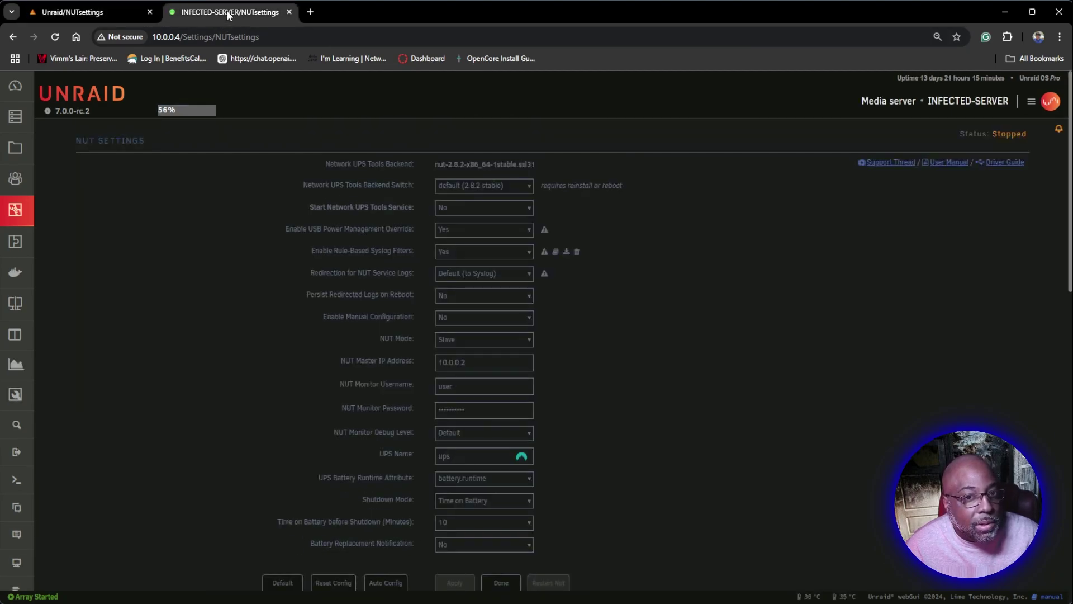
scroll(623, 311, down, 2)
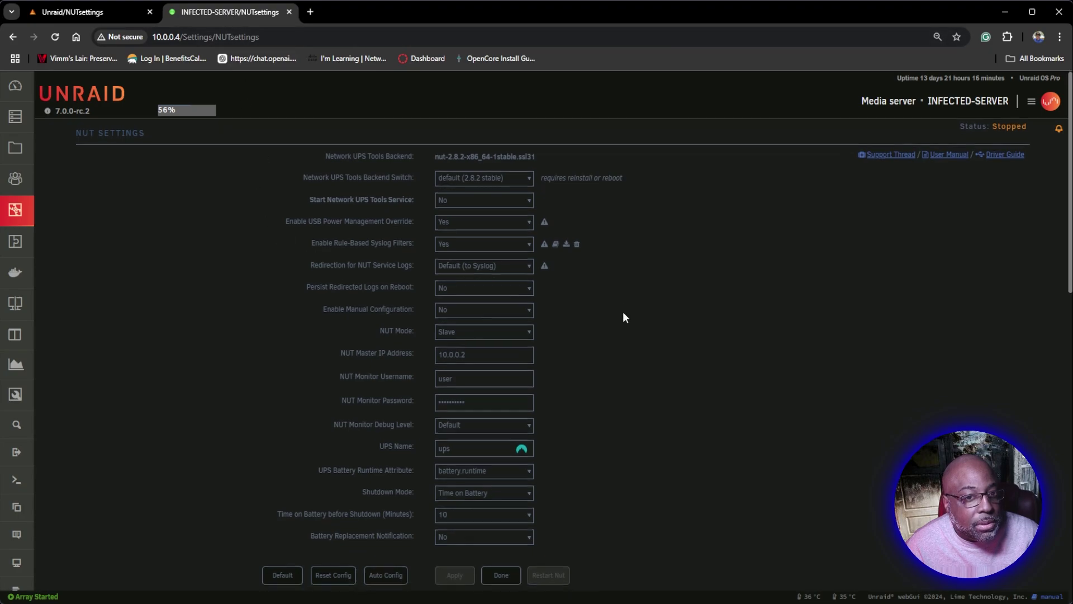
scroll(624, 317, up, 2)
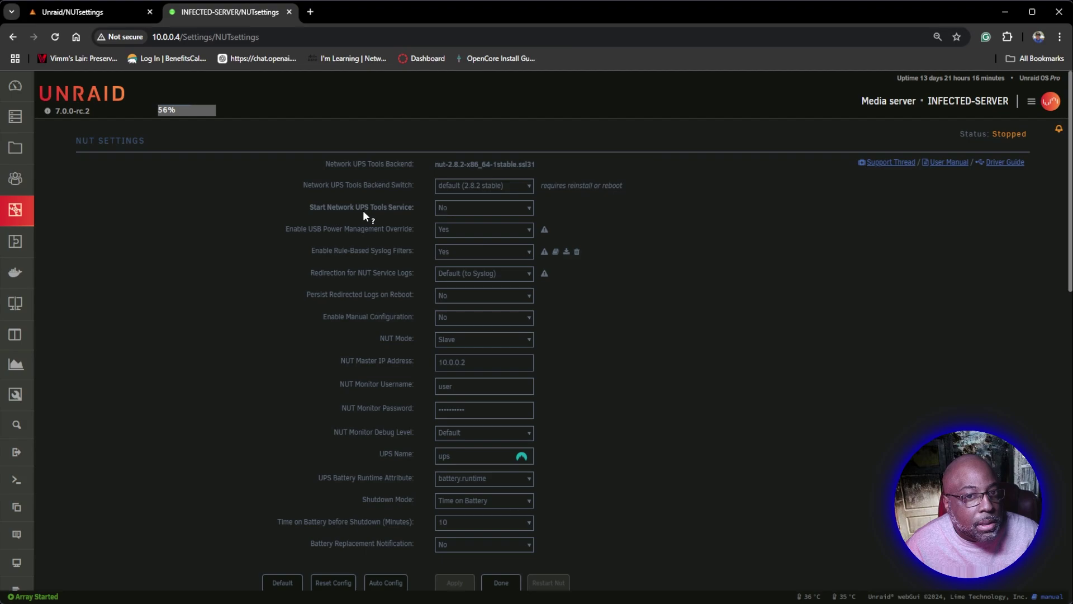
click(511, 215)
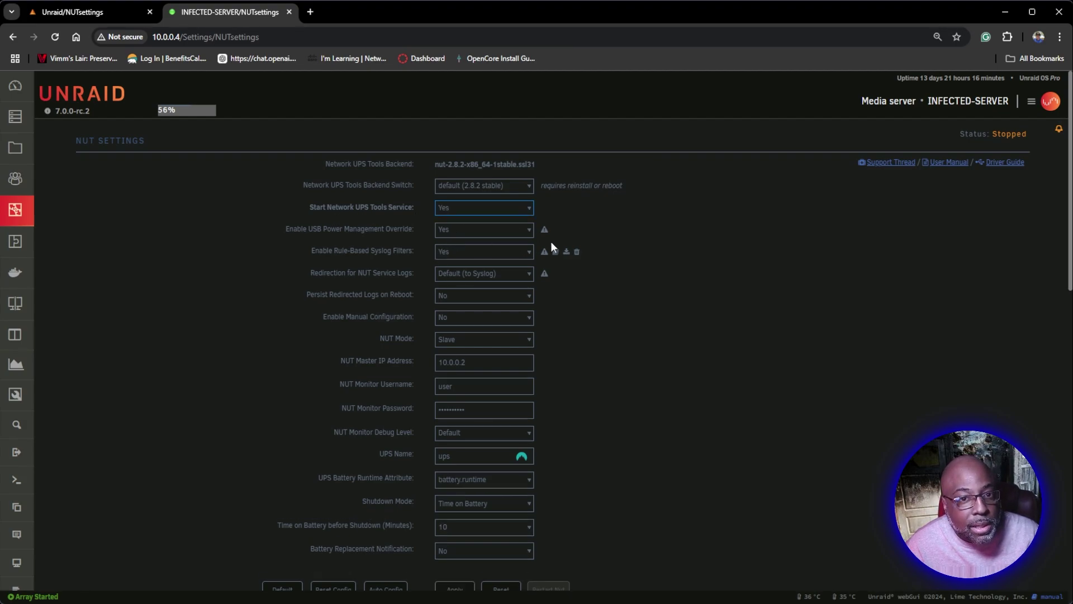
scroll(553, 243, down, 4)
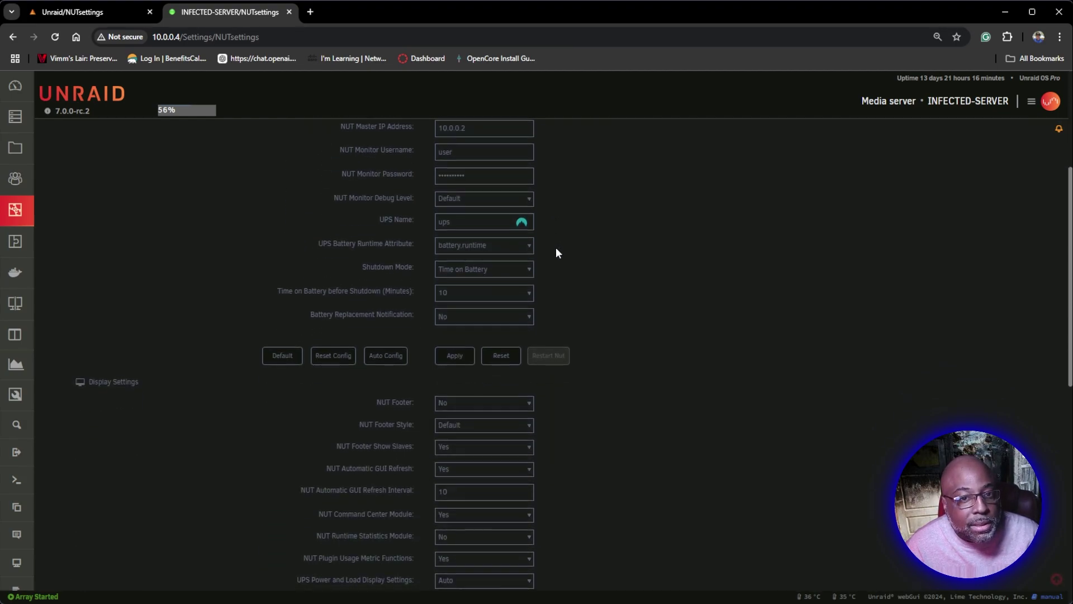
click(455, 356)
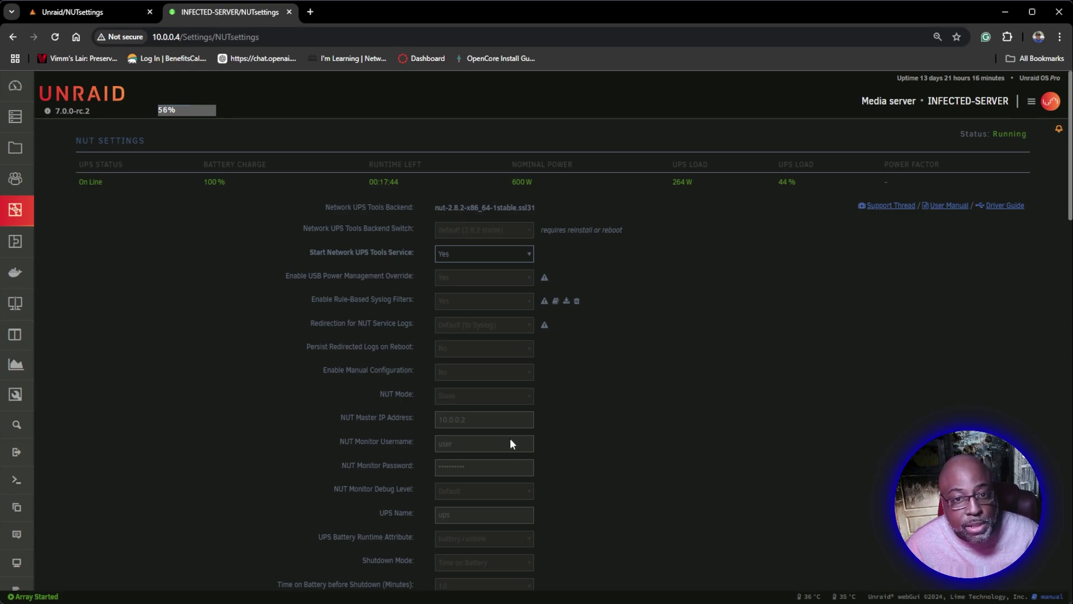
Review the running slave's NUT and display settings on INFECTED-SERVER, and check the connected slaves on the Router server.
scroll(521, 398, down, 3)
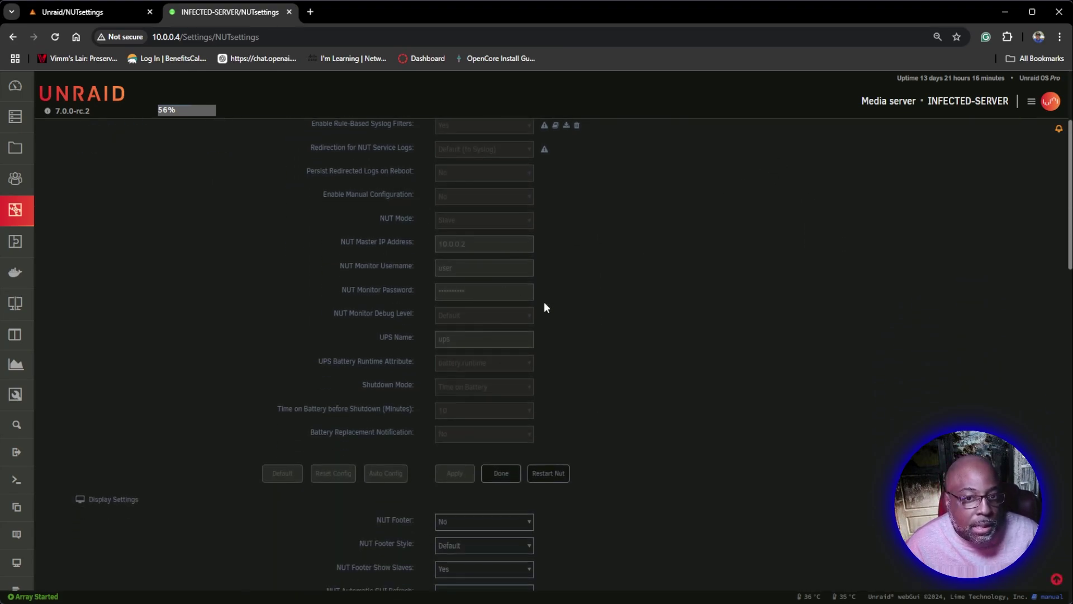
scroll(717, 411, down, 4)
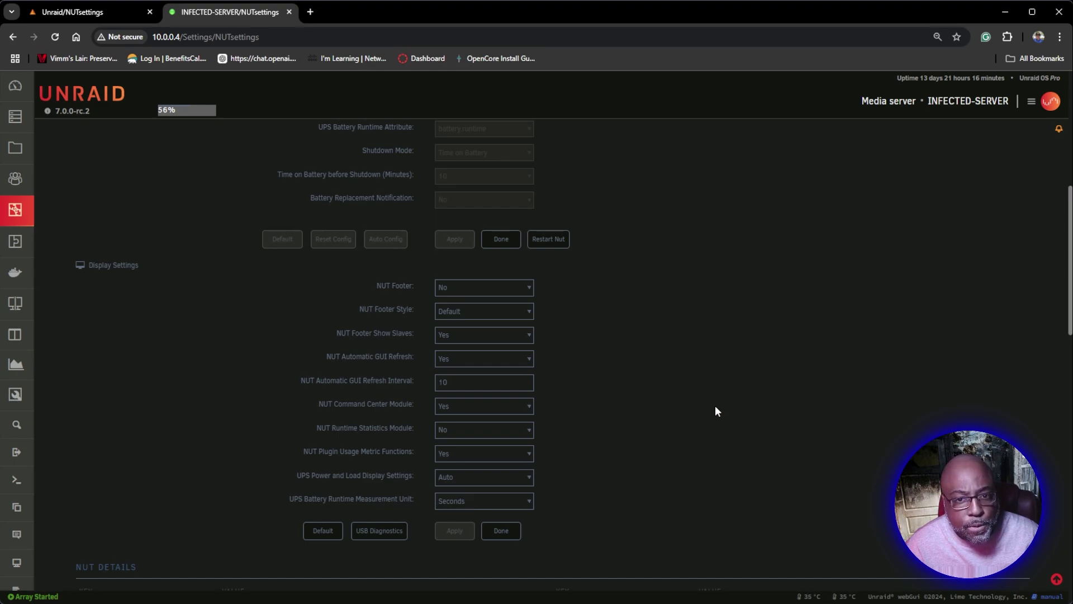
scroll(686, 325, up, 3)
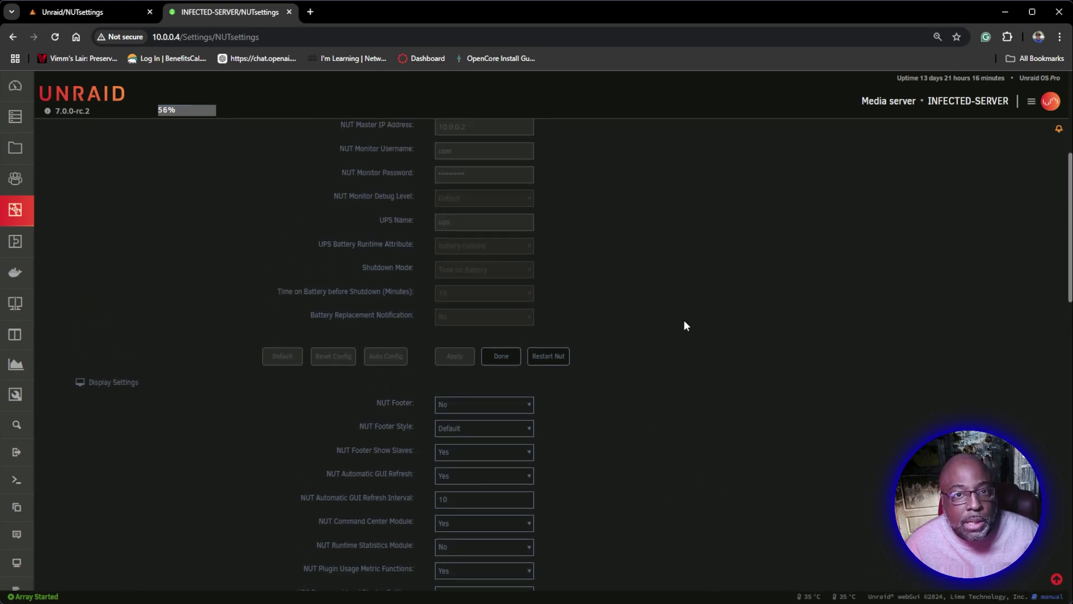
scroll(683, 326, up, 1)
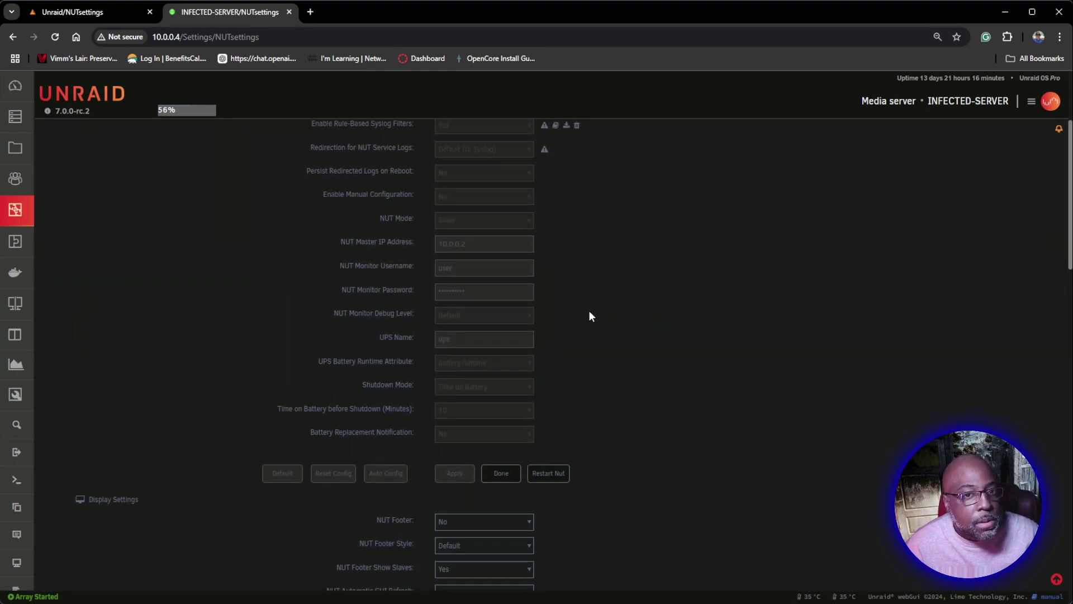
scroll(587, 310, up, 3)
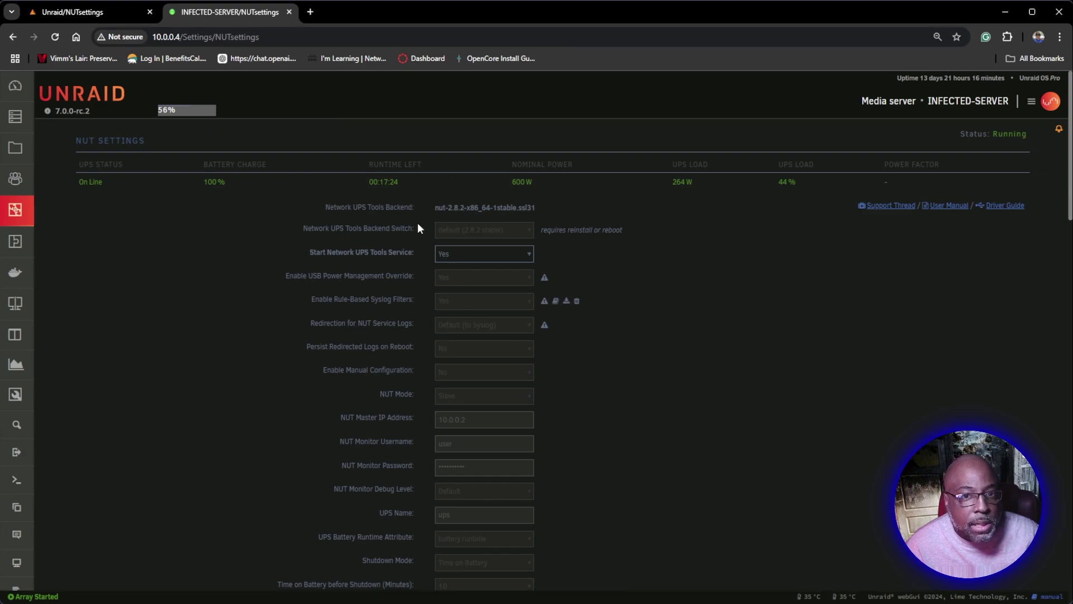
click(60, 13)
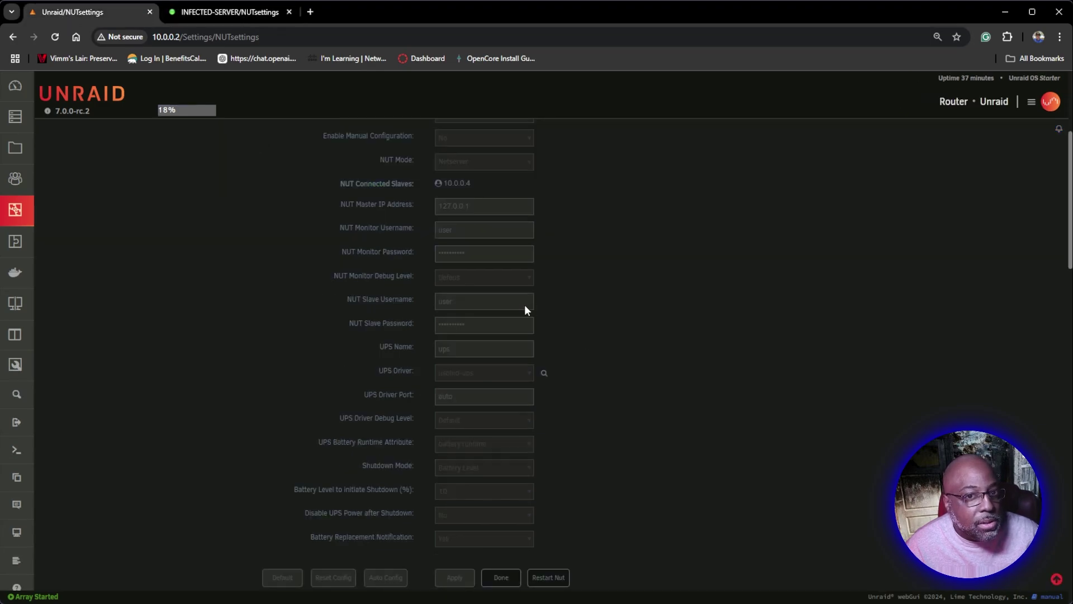
Examine the Router server's NUT settings, covering the UPS status, connected slaves, display settings, shutdown mode and battery level for shutdown.
scroll(621, 312, up, 1)
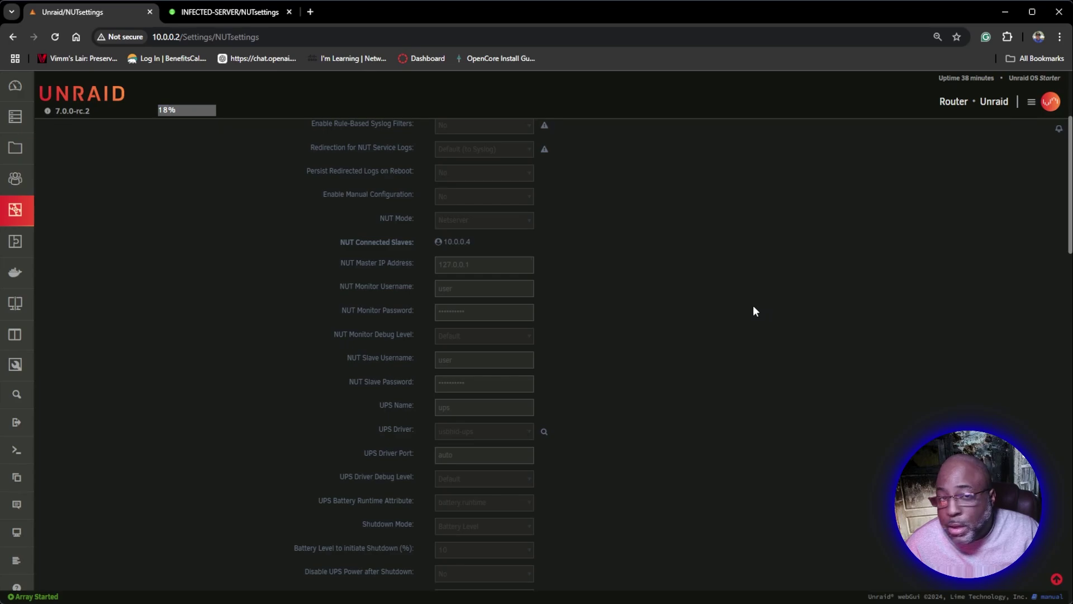
scroll(722, 281, up, 3)
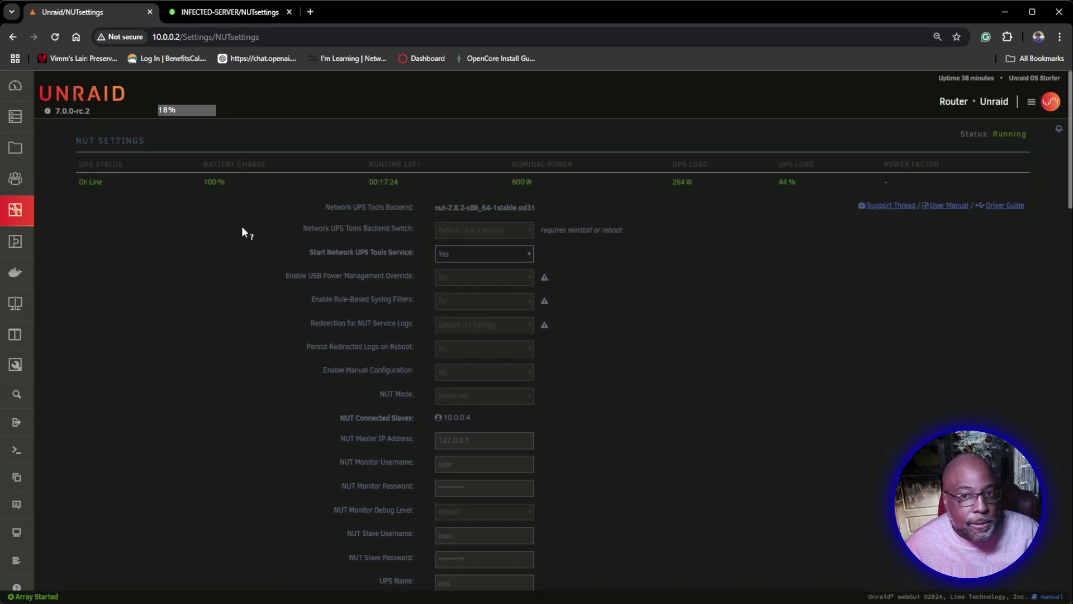
scroll(768, 344, down, 10)
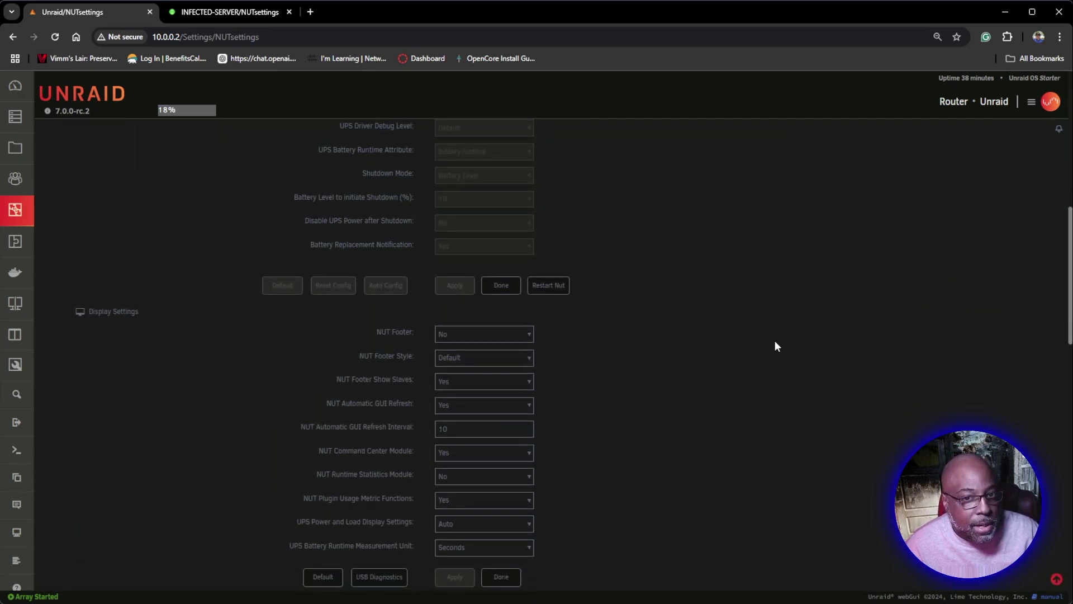
scroll(755, 336, up, 3)
scroll(691, 260, up, 6)
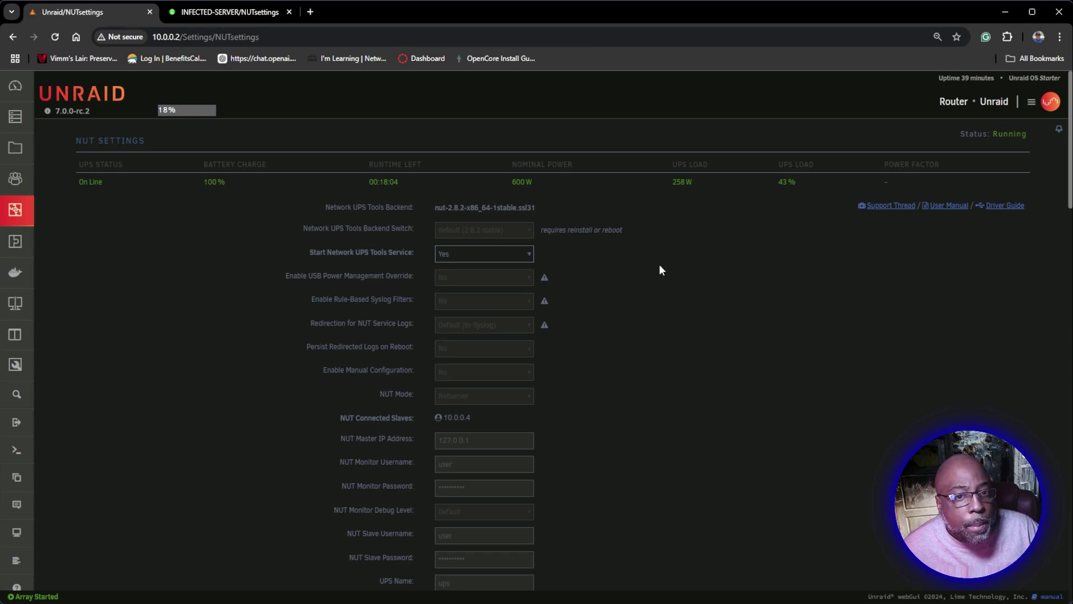
scroll(559, 229, down, 2)
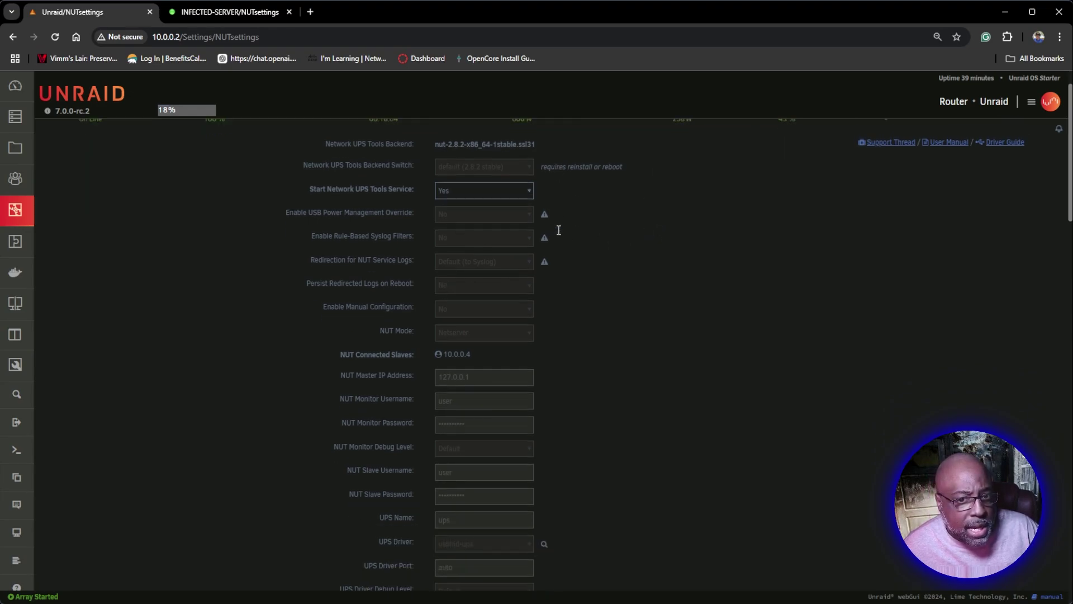
scroll(528, 235, up, 2)
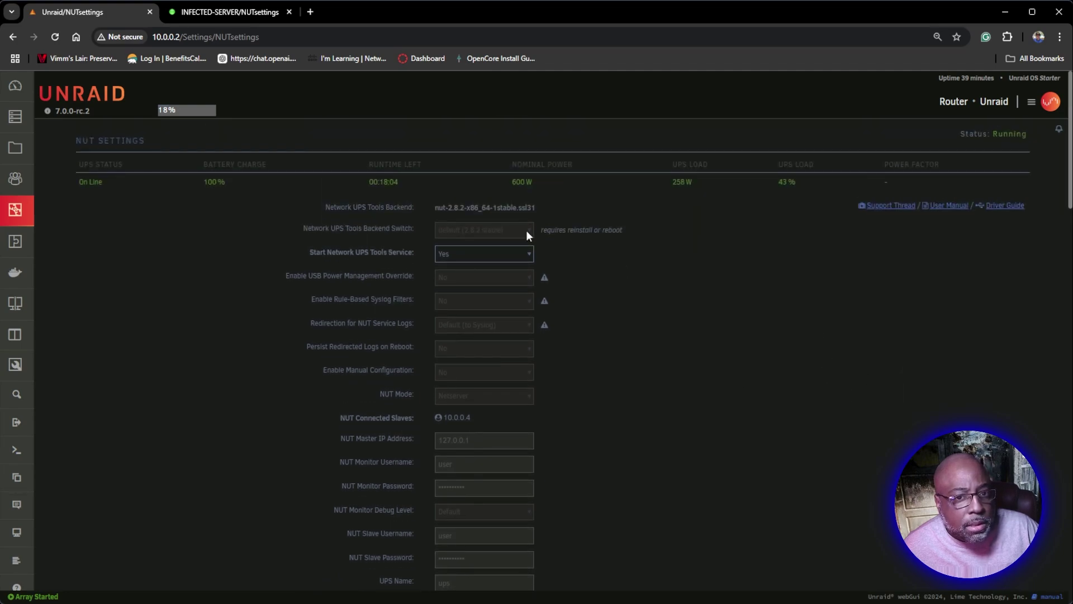
scroll(480, 235, down, 1)
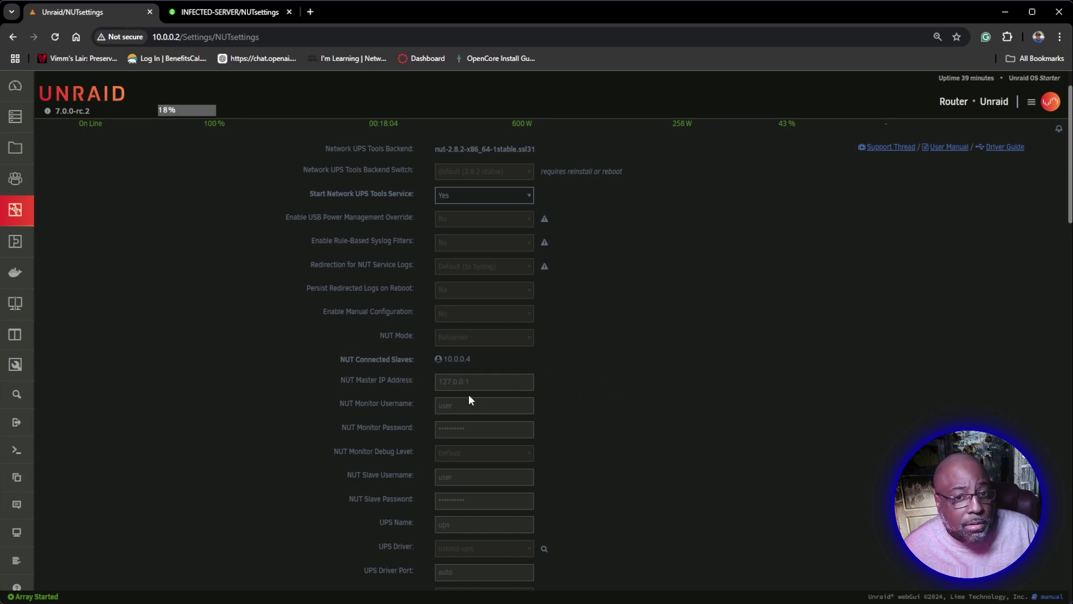
scroll(611, 393, down, 2)
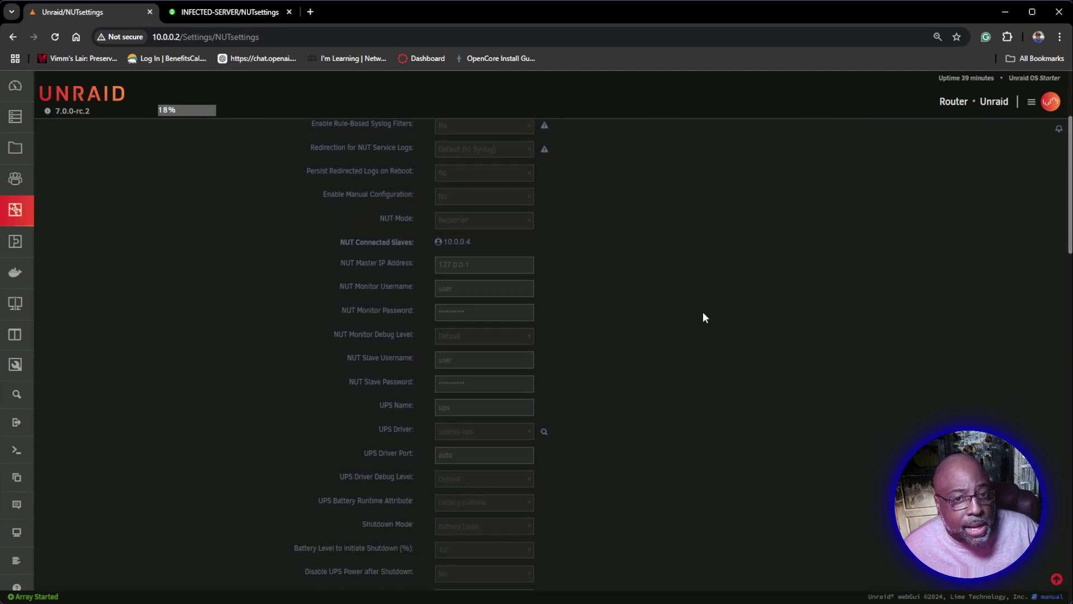
scroll(735, 388, down, 3)
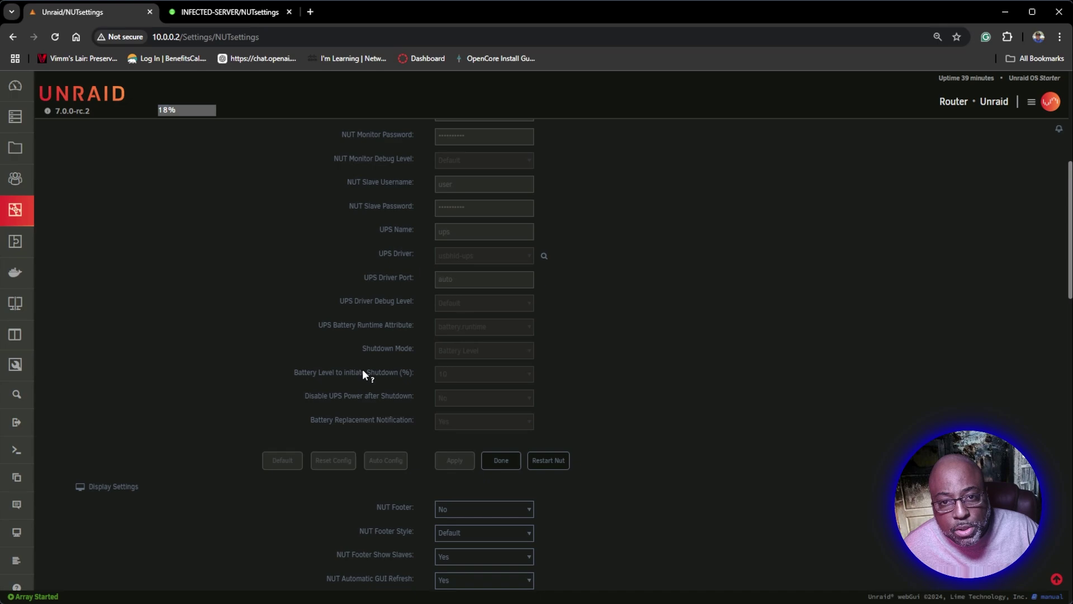
Check the shutdown settings on INFECTED-SERVER, and close the NUT settings on both INFECTED-SERVER and the Router server.
click(219, 12)
scroll(490, 371, down, 2)
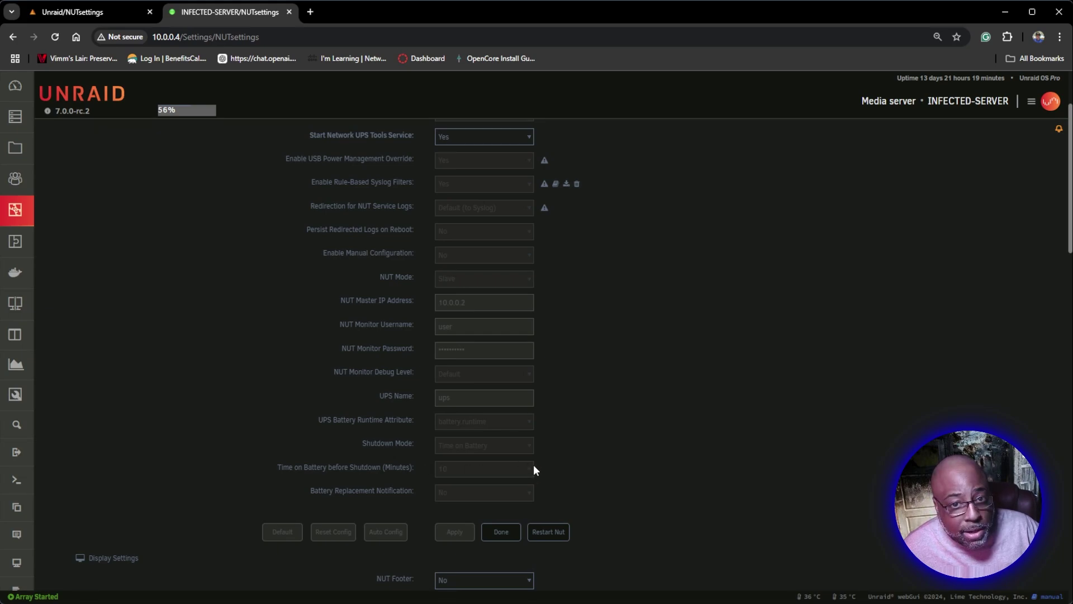
click(494, 532)
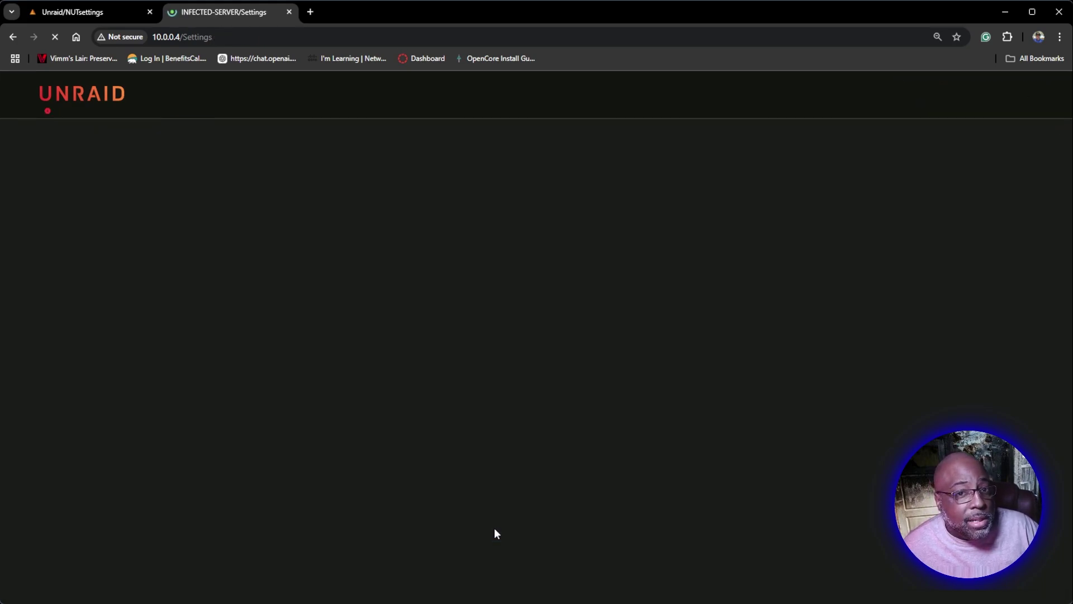
click(101, 11)
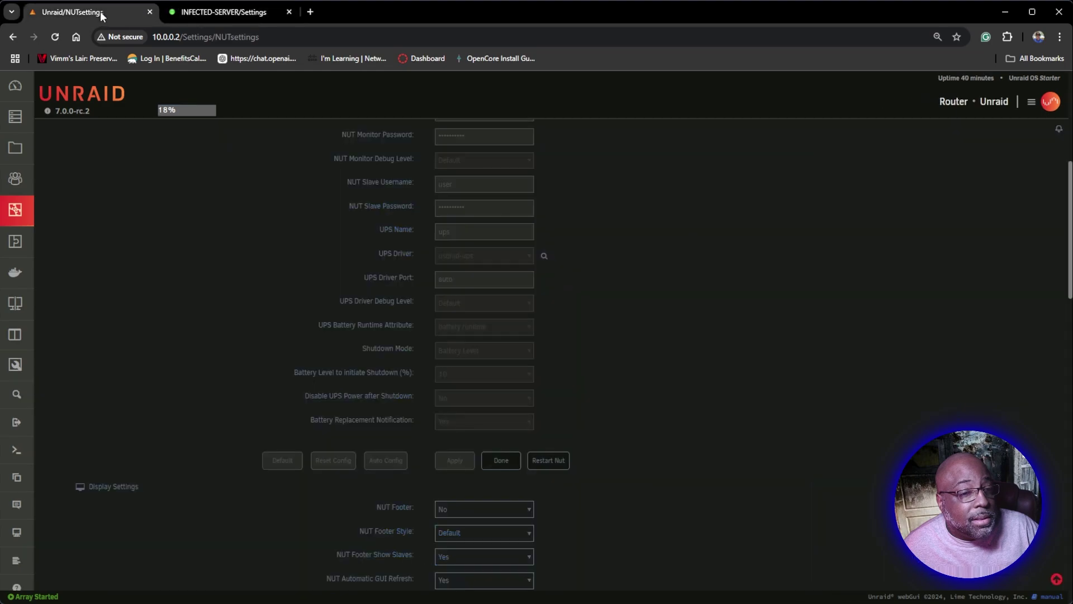
click(499, 460)
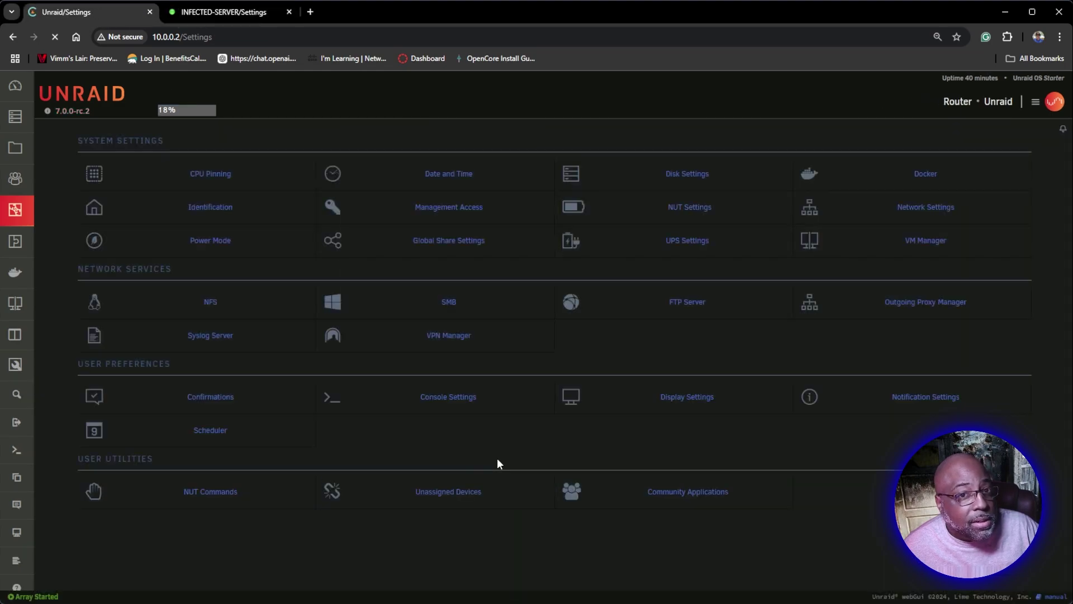